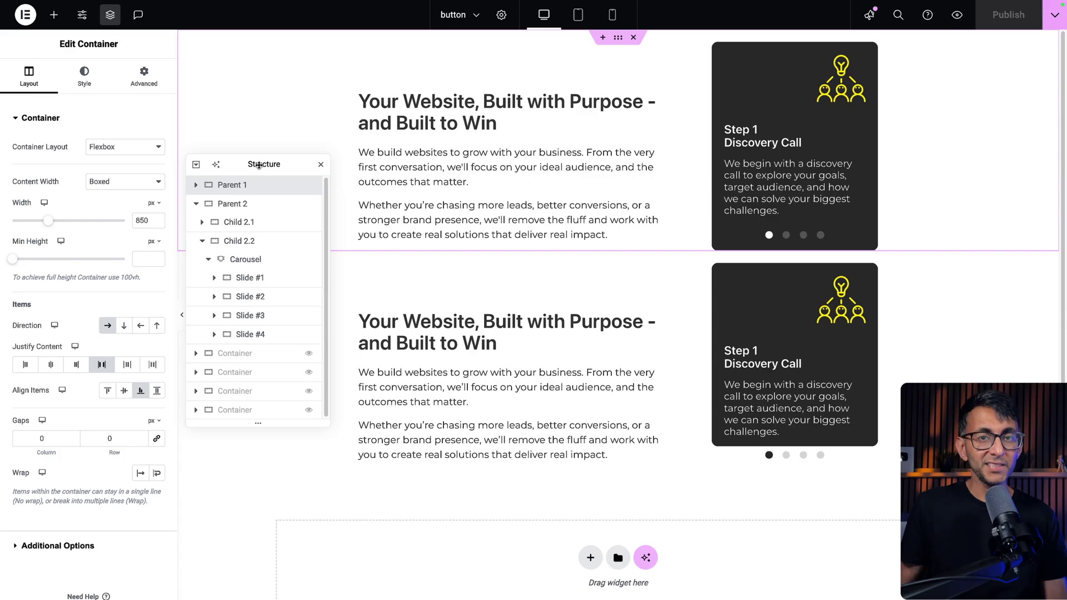
- Inspect the Child 2.2, Parent 2 and Child 2.1 containers, revealing Child 2.1's Heading and Text Editor
{"action": "left_click", "coordinate": [257, 242]}
{"action": "left_click", "coordinate": [248, 207]}
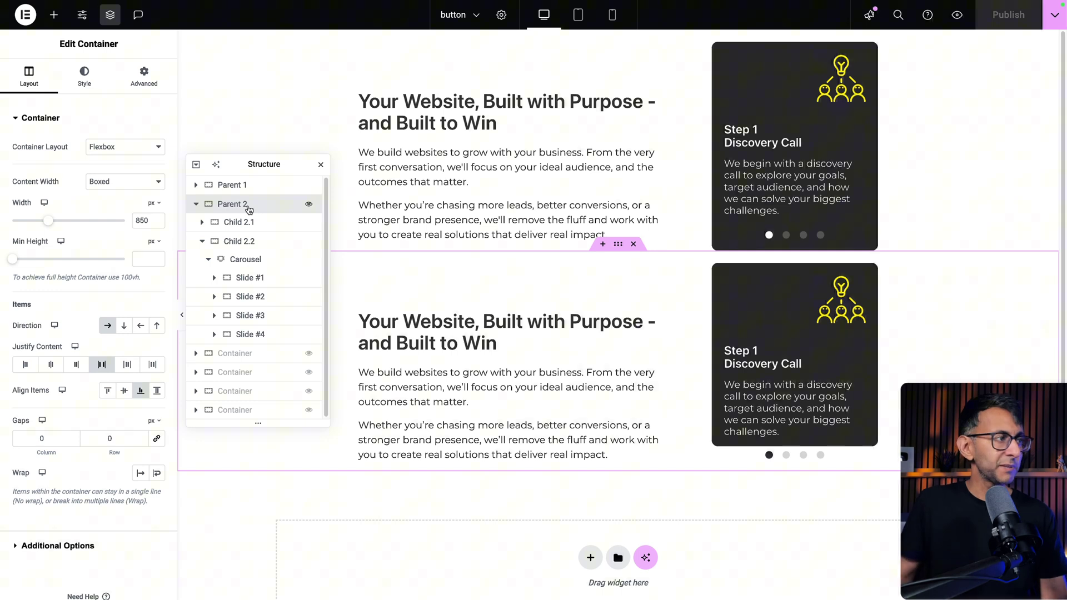
{"action": "left_click", "coordinate": [251, 221]}
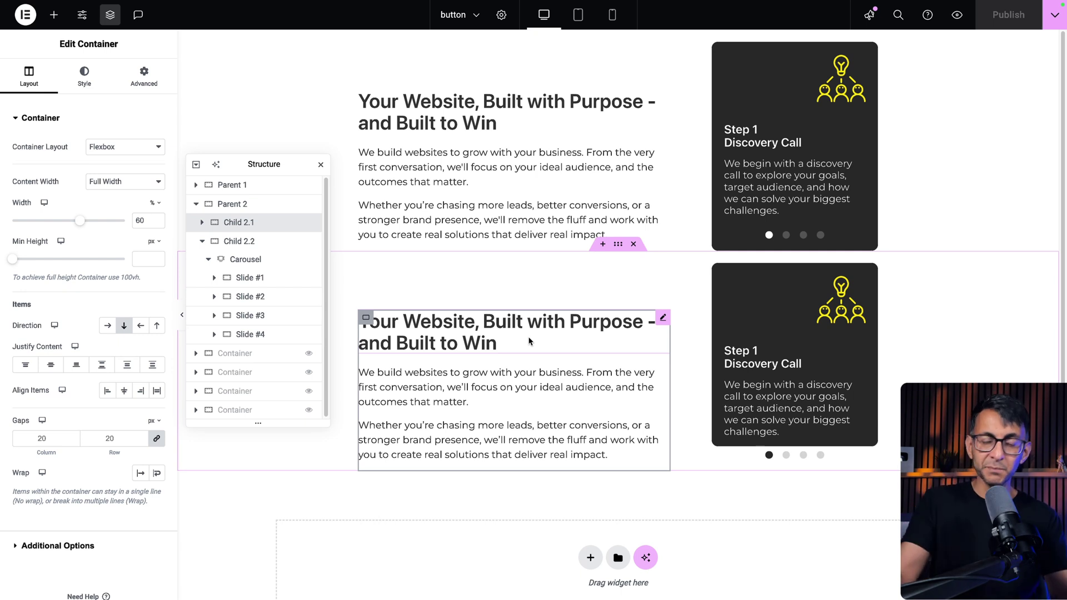
{"action": "left_click", "coordinate": [202, 223]}
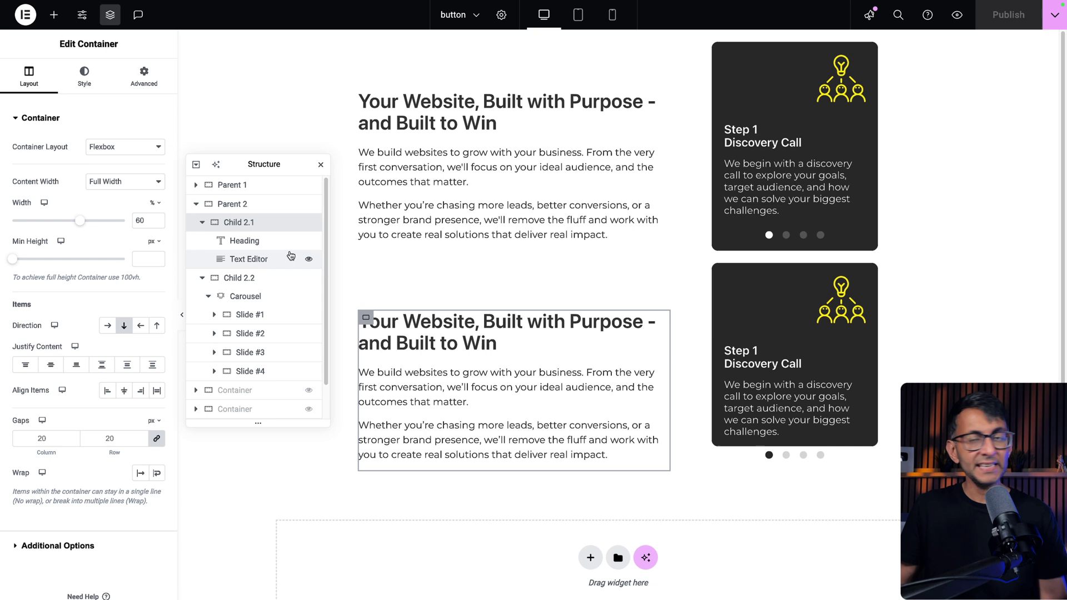
{"action": "left_click", "coordinate": [250, 278]}
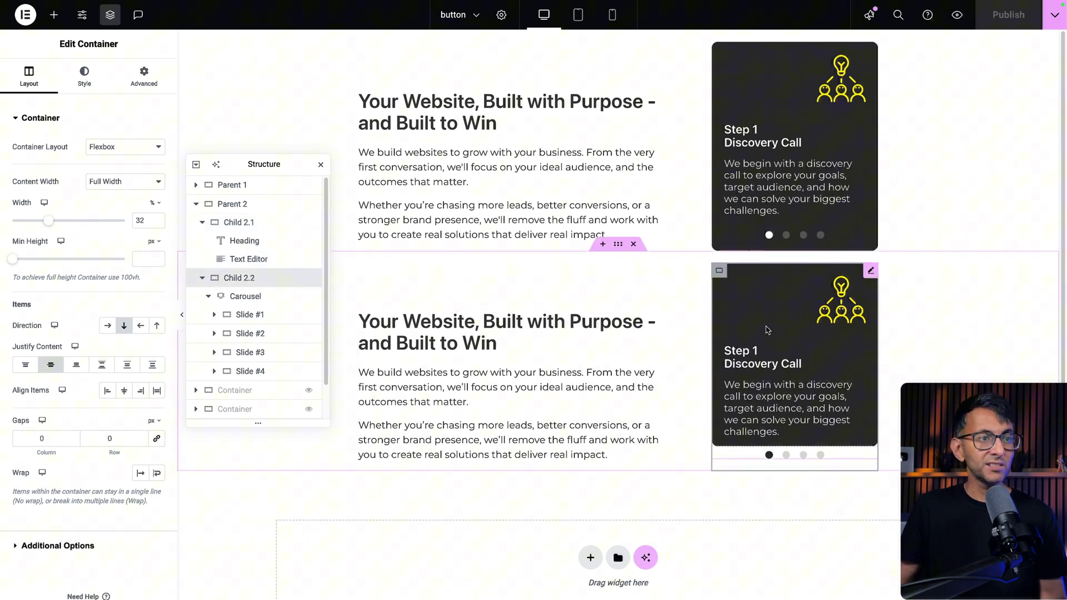
- Select the Carousel and expand Slide #1 and its Container to list the Icon, Headings and Text Editor
{"action": "left_click", "coordinate": [247, 295]}
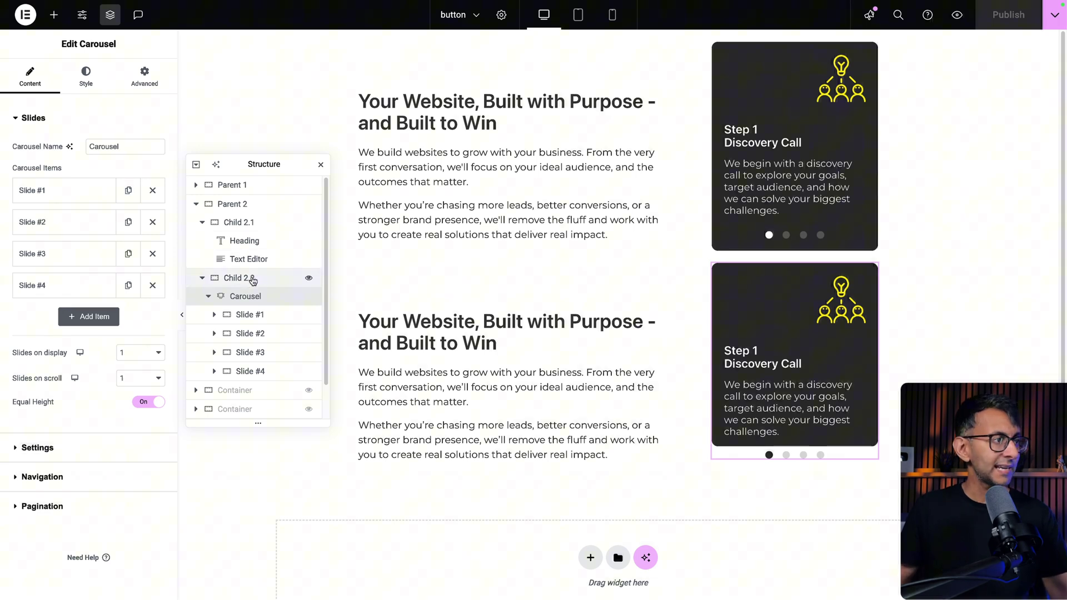
{"action": "left_click", "coordinate": [214, 316]}
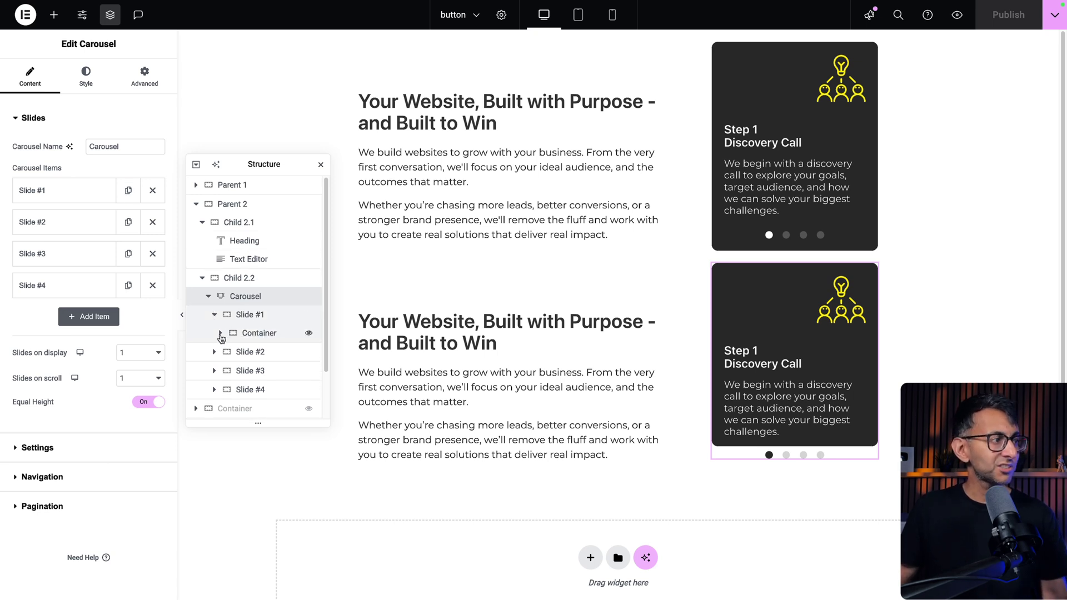
{"action": "left_click", "coordinate": [221, 334]}
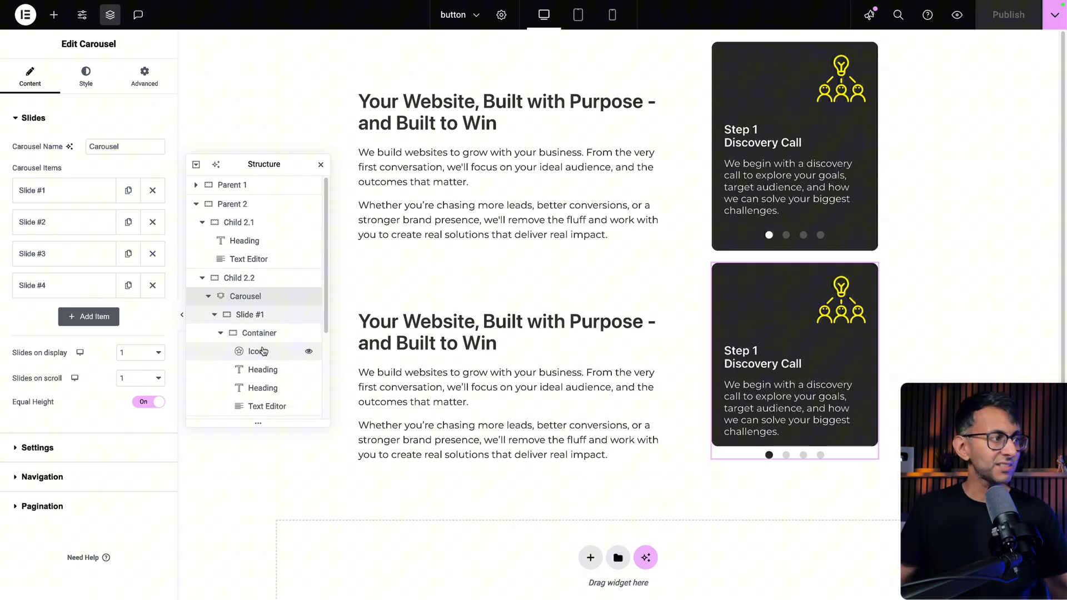
{"action": "scroll", "coordinate": [266, 351], "scroll_direction": "down", "scroll_amount": 1}
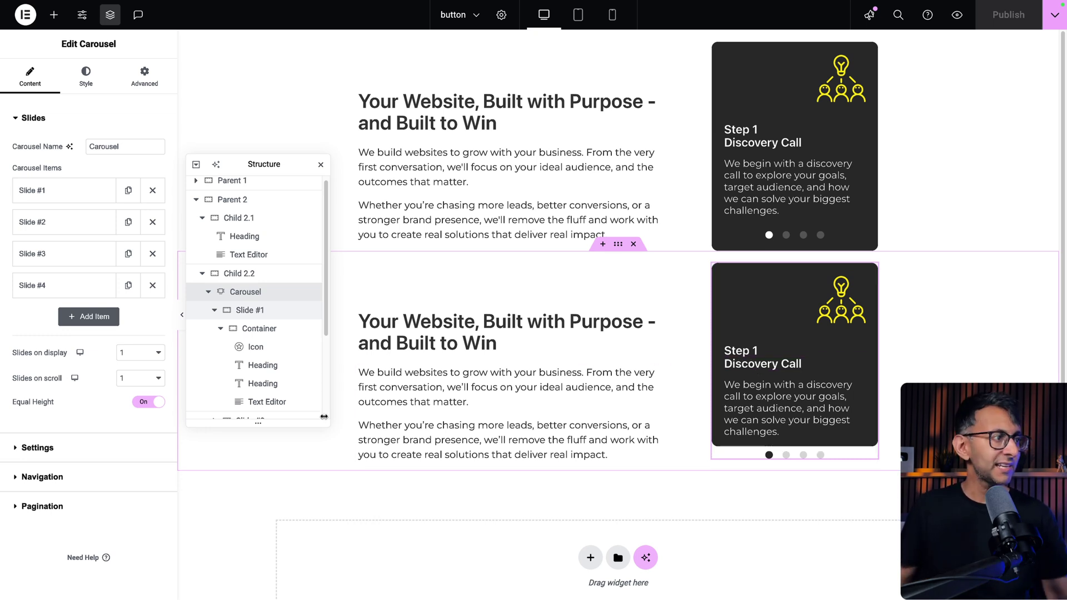
- Reselect the Carousel, zoom the editor in, and expand Settings to show autoplay, 2000 ms speed and infinite scroll
{"action": "left_click", "coordinate": [778, 398]}
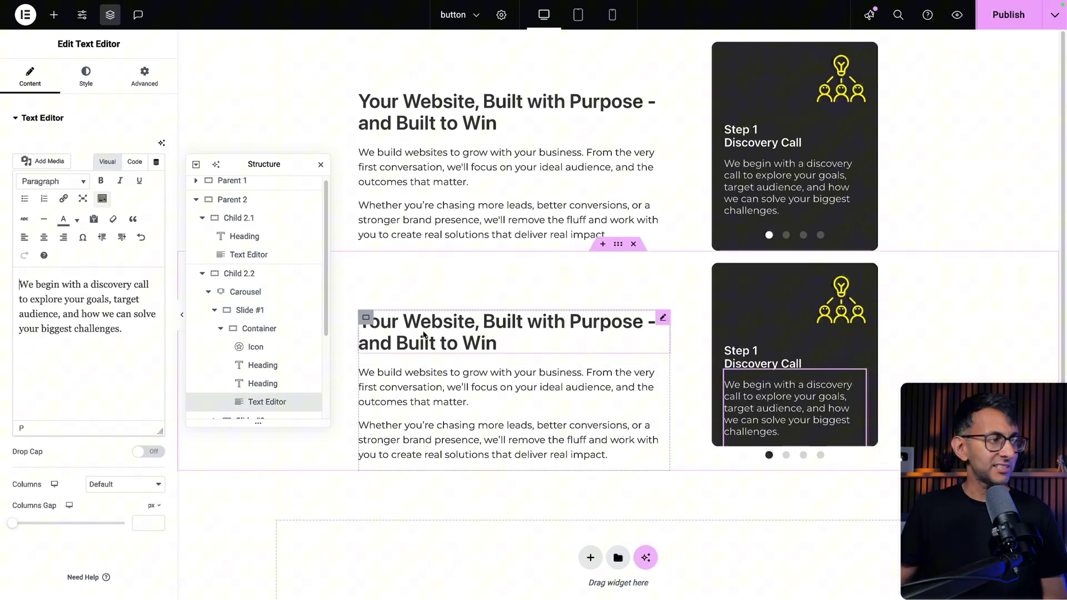
{"action": "left_click", "coordinate": [245, 293]}
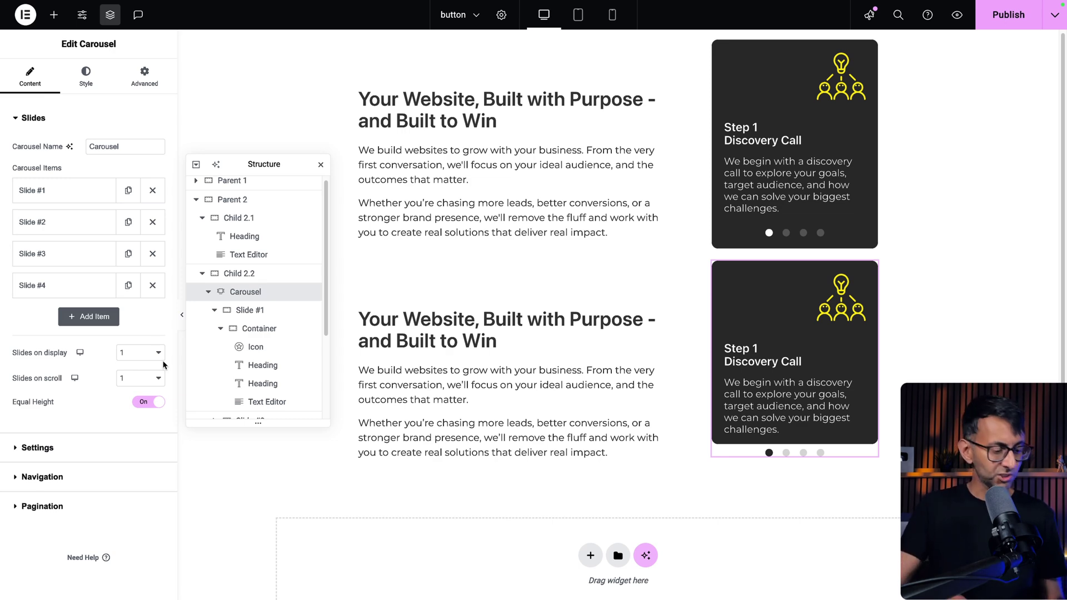
{"action": "key", "text": "super+equal"}
{"action": "key", "text": "super+equal"}
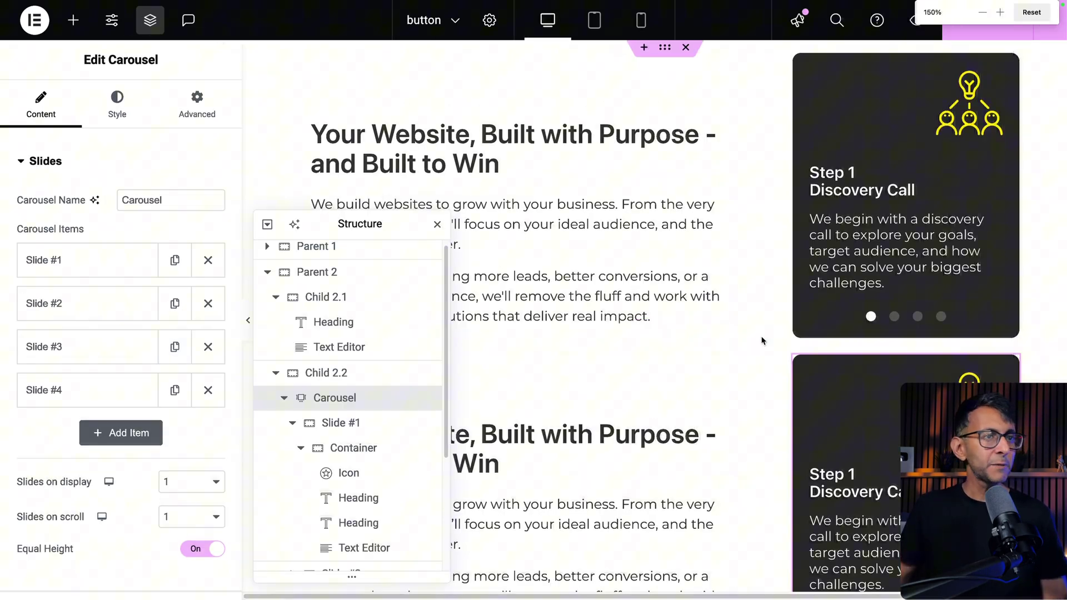
{"action": "scroll", "coordinate": [763, 340], "scroll_direction": "down", "scroll_amount": 5}
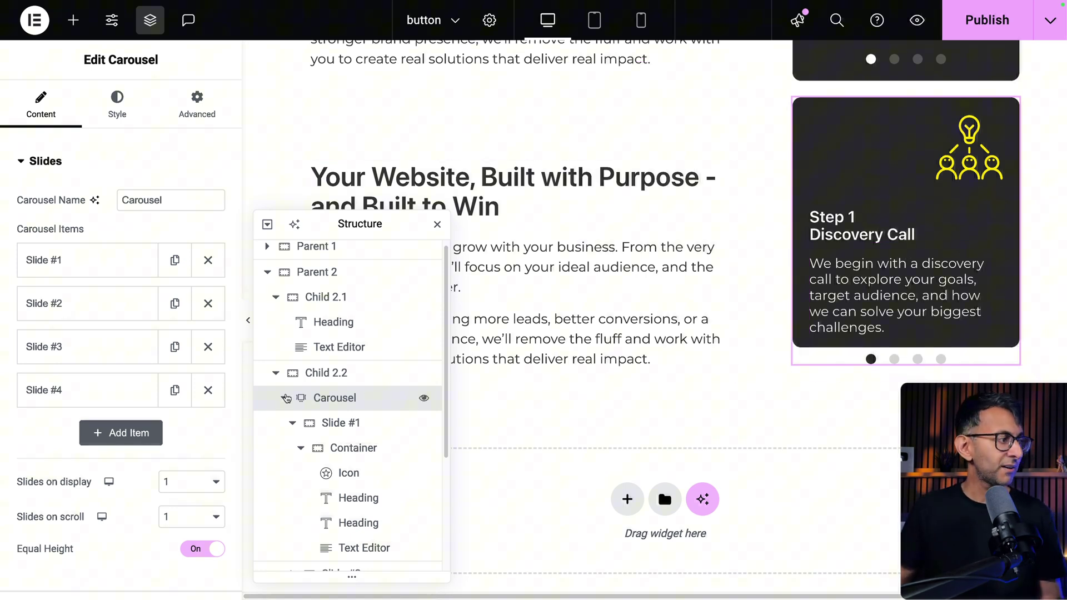
{"action": "scroll", "coordinate": [390, 398], "scroll_direction": "down", "scroll_amount": 2}
{"action": "scroll", "coordinate": [143, 464], "scroll_direction": "down", "scroll_amount": 3}
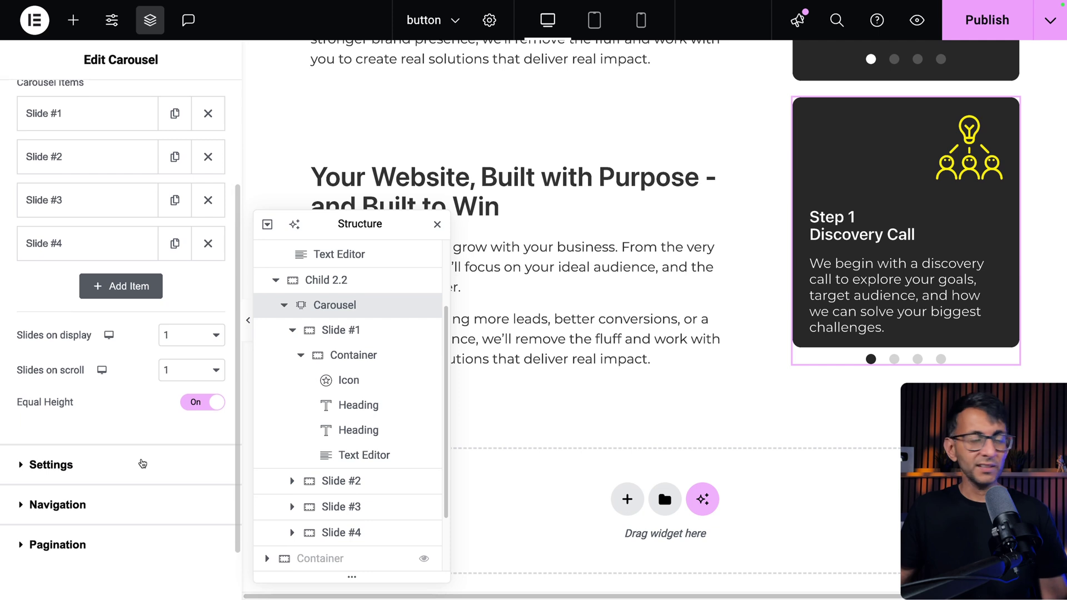
{"action": "left_click", "coordinate": [129, 465]}
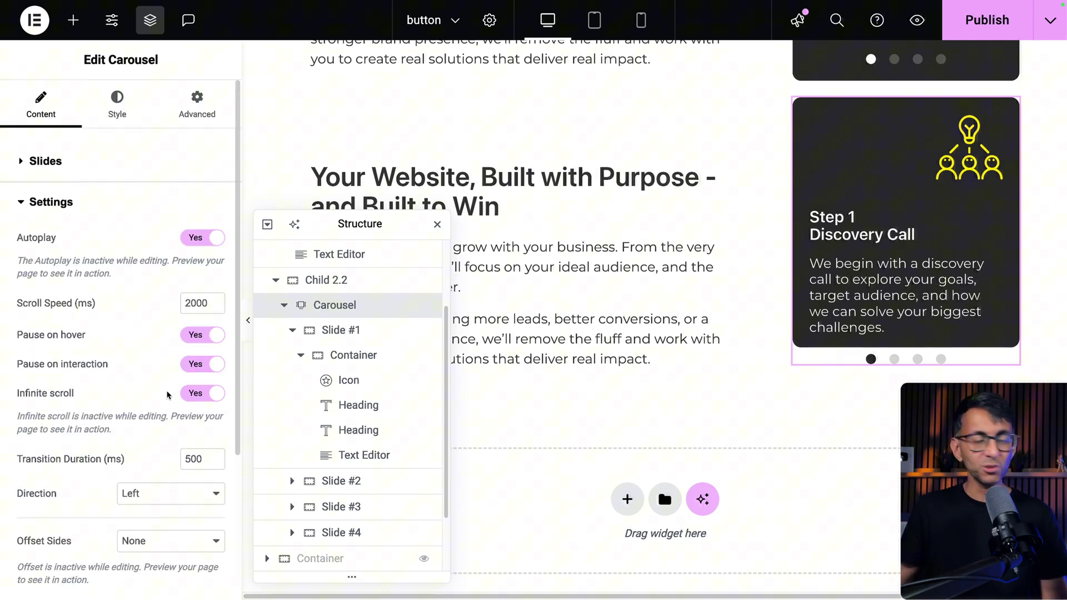
{"action": "scroll", "coordinate": [155, 362], "scroll_direction": "down", "scroll_amount": 1}
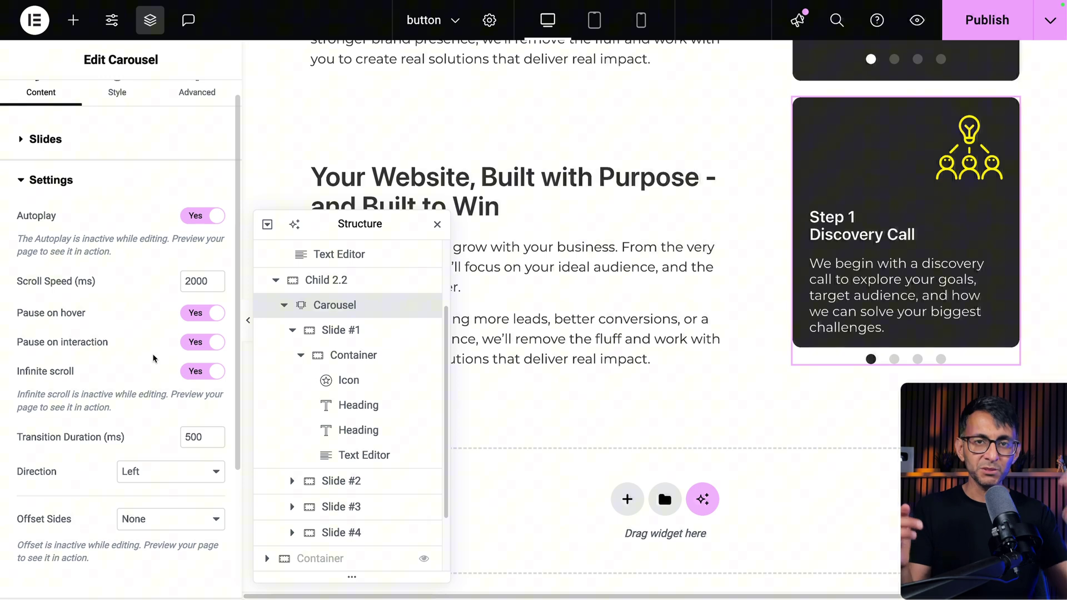
{"action": "scroll", "coordinate": [147, 412], "scroll_direction": "down", "scroll_amount": 5}
{"action": "left_click", "coordinate": [167, 521]}
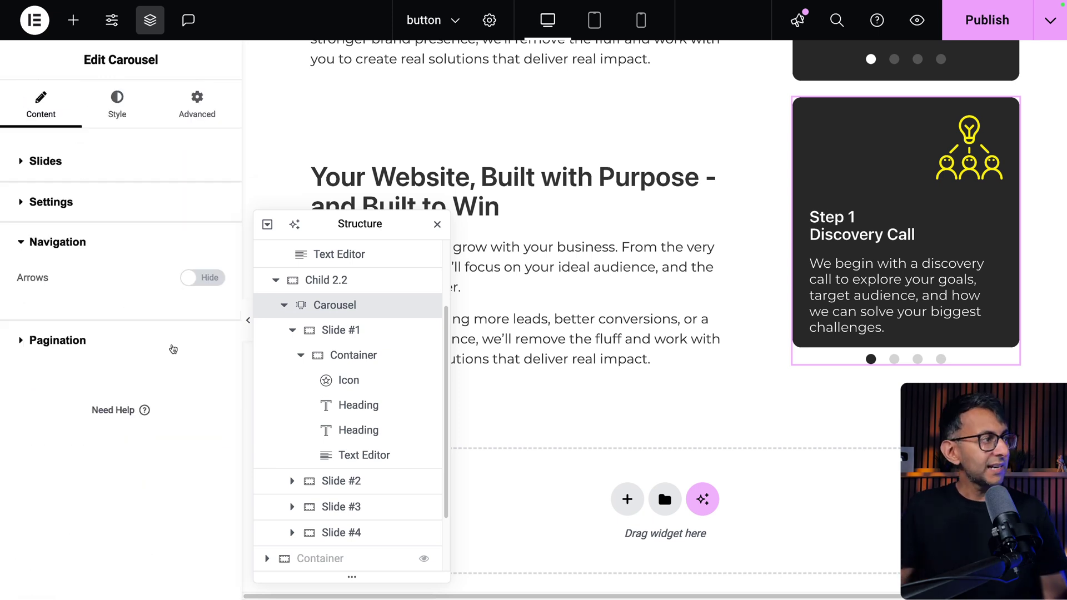
{"action": "left_click", "coordinate": [176, 341]}
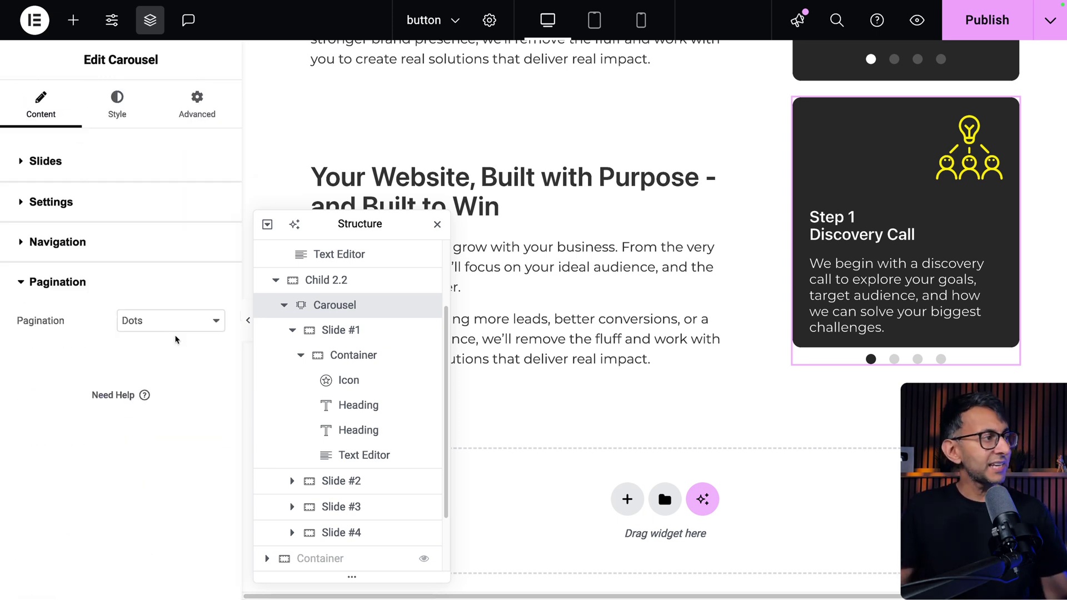
{"action": "left_click", "coordinate": [173, 243]}
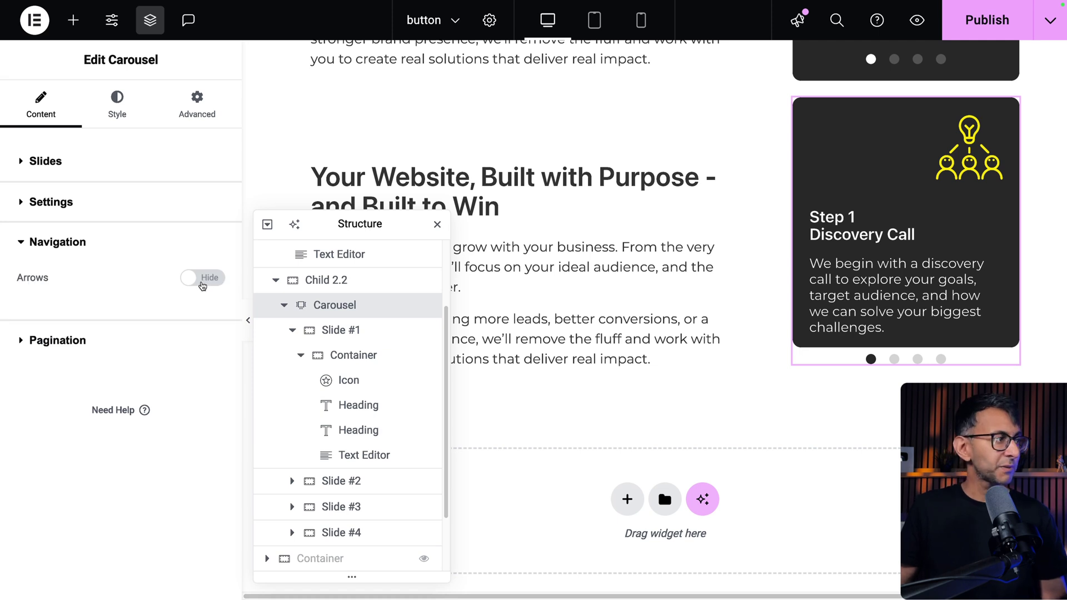
{"action": "left_click", "coordinate": [207, 281]}
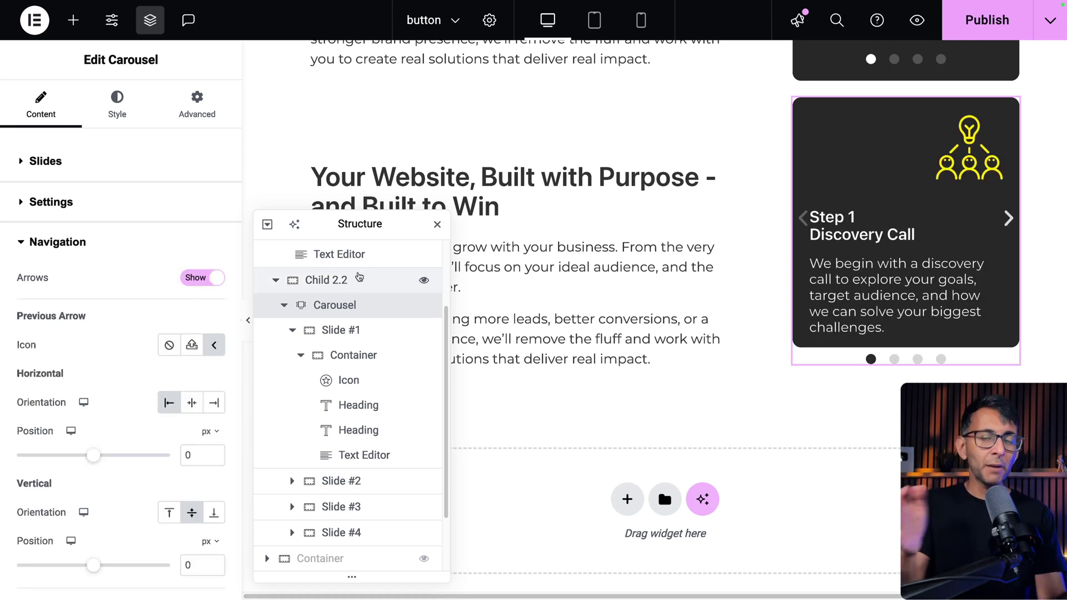
{"action": "scroll", "coordinate": [139, 433], "scroll_direction": "down", "scroll_amount": 1}
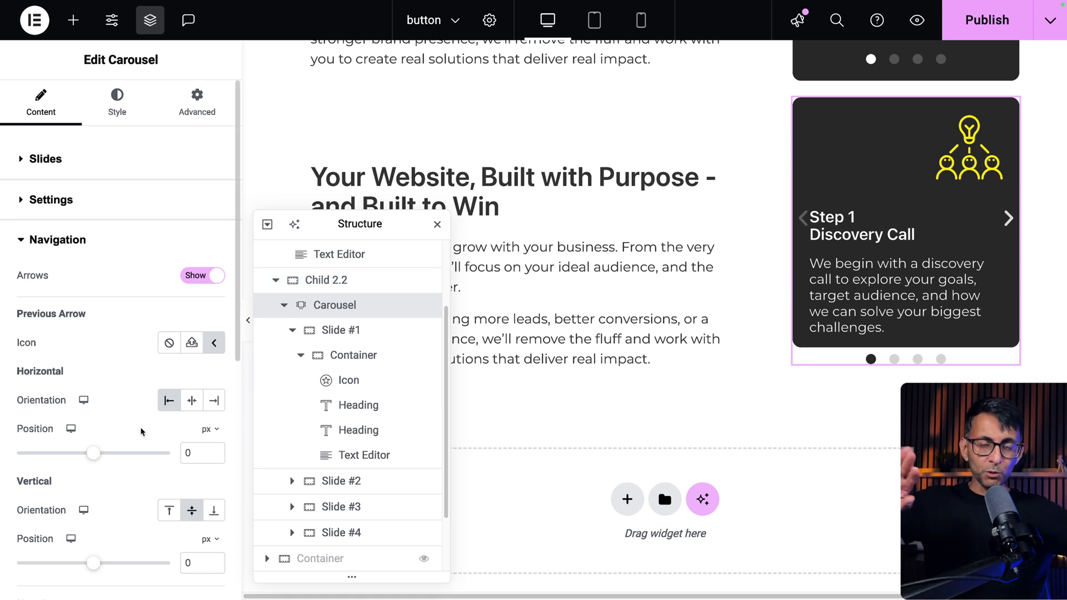
{"action": "left_click", "coordinate": [189, 276]}
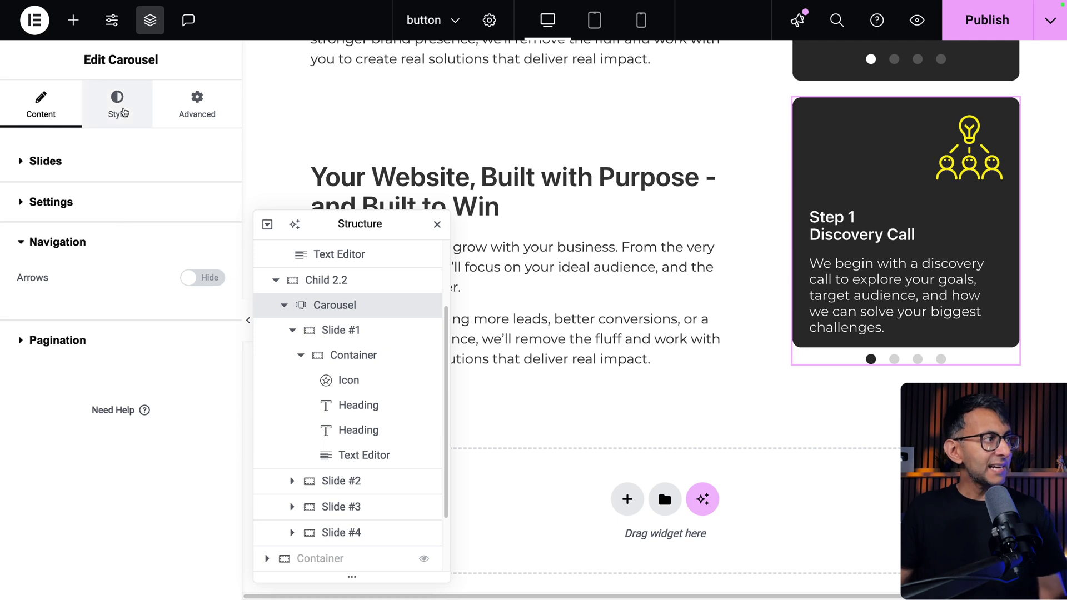
- Set the pagination dots' spacing to -50 px and colour them with the red Secondary global colour
{"action": "left_click", "coordinate": [126, 112]}
{"action": "left_click", "coordinate": [146, 470]}
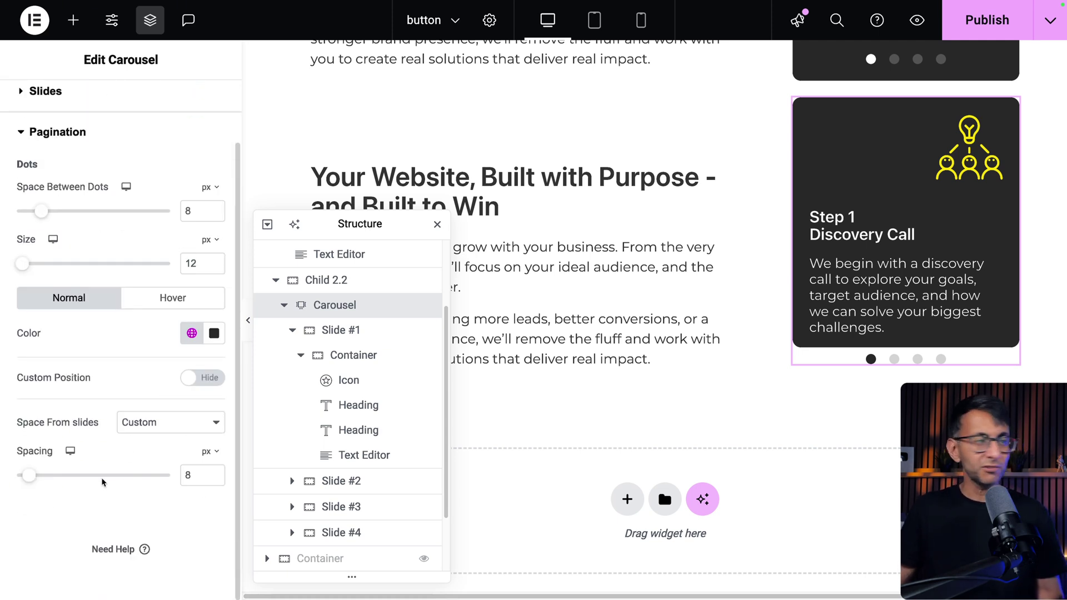
{"action": "mouse_move", "coordinate": [31, 477]}
{"action": "left_mouse_down"}
{"action": "mouse_move", "coordinate": [86, 478]}
{"action": "mouse_move", "coordinate": [11, 477]}
{"action": "left_mouse_up"}
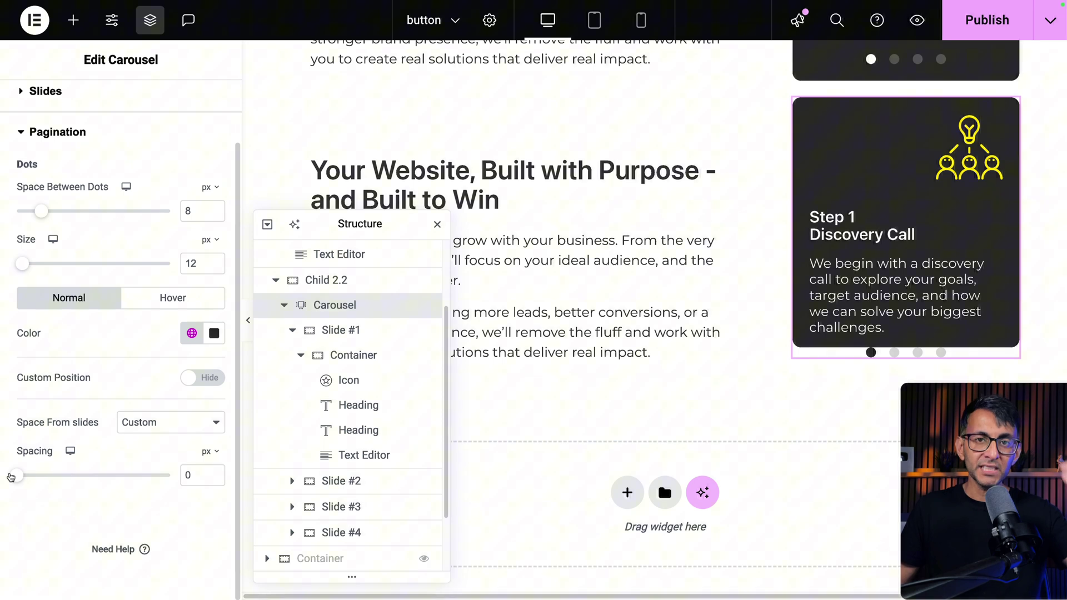
{"action": "left_click_drag", "start_coordinate": [12, 477], "coordinate": [41, 477]}
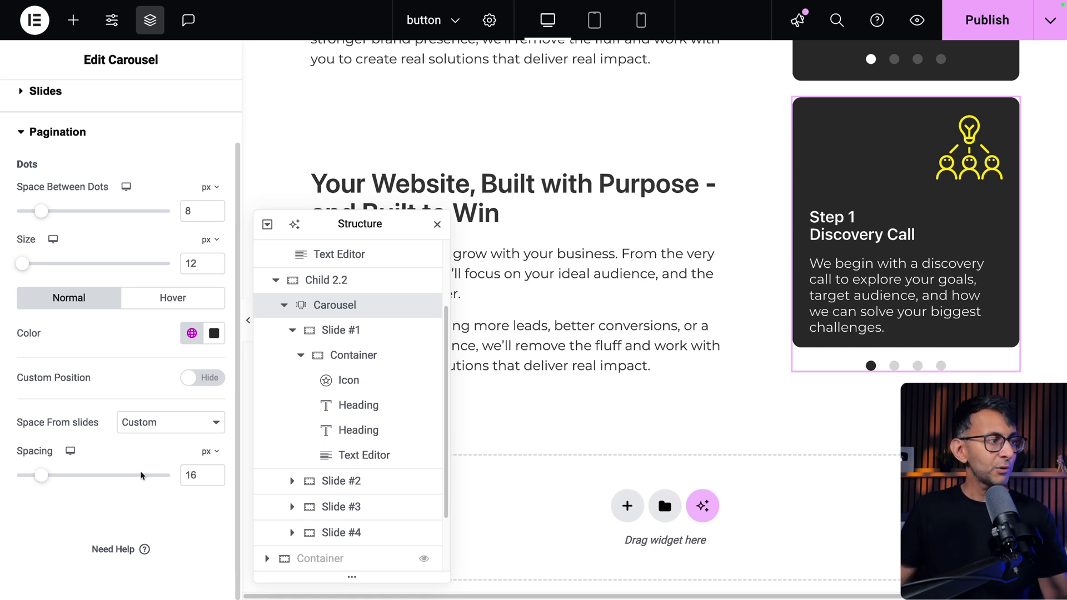
{"action": "double_click", "coordinate": [202, 475]}
{"action": "type", "text": "8"}
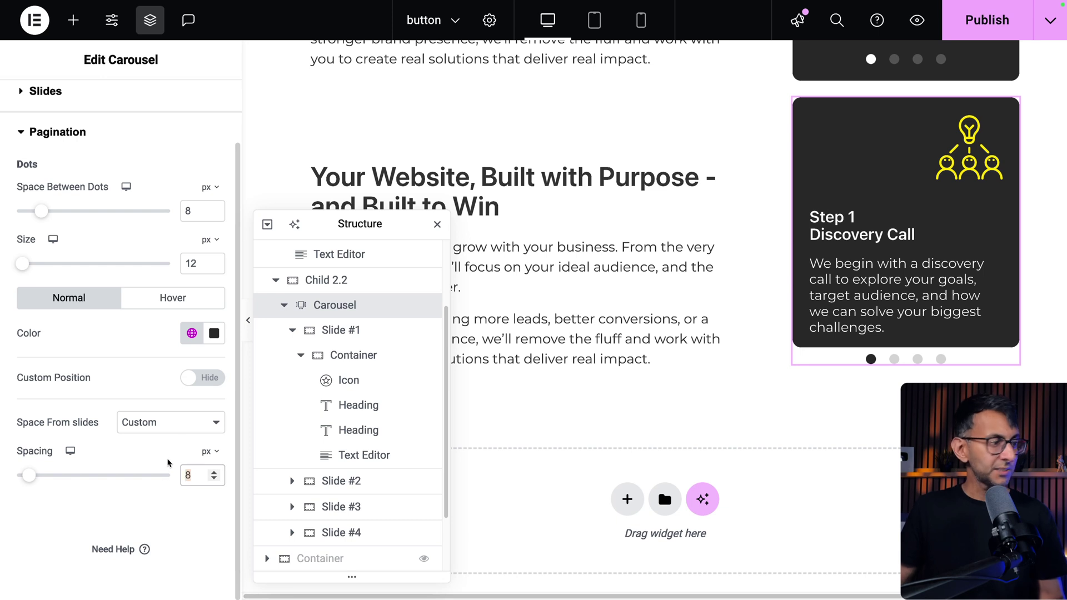
{"action": "key", "text": "BackSpace"}
{"action": "type", "text": "-50"}
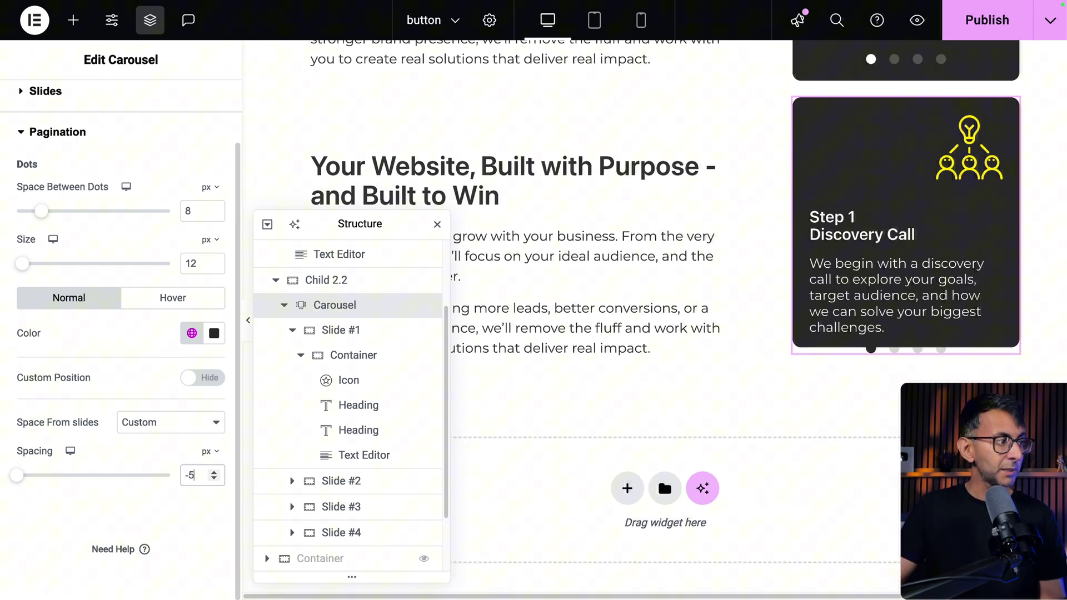
{"action": "left_click", "coordinate": [192, 333]}
{"action": "left_click", "coordinate": [92, 65]}
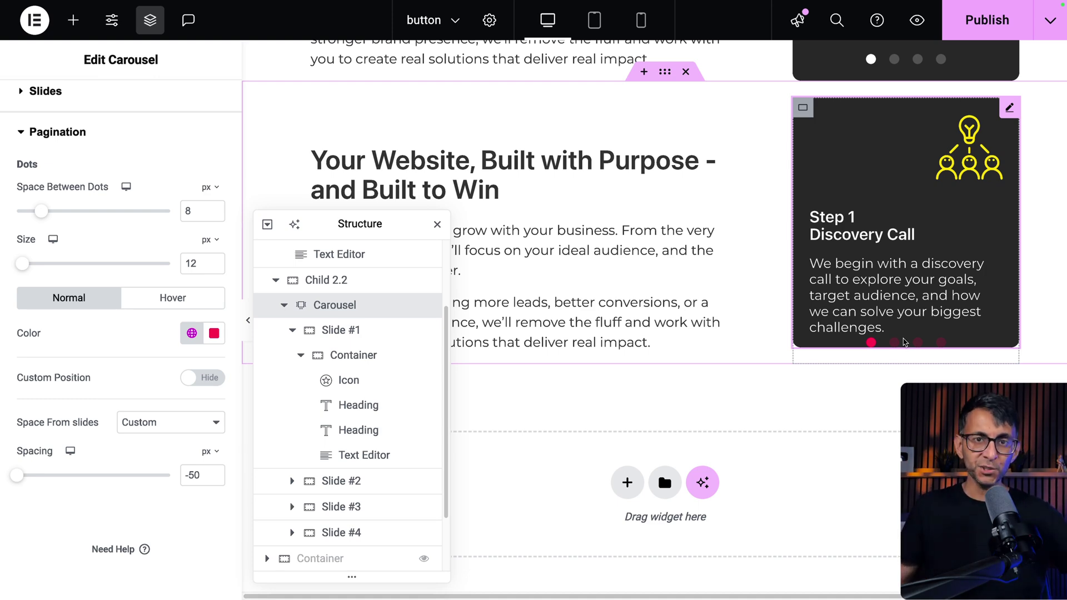
- Select the first section's Carousel and review its Pagination content and dot styling settings
{"action": "scroll", "coordinate": [350, 389], "scroll_direction": "up", "scroll_amount": 5}
{"action": "left_click", "coordinate": [326, 303]}
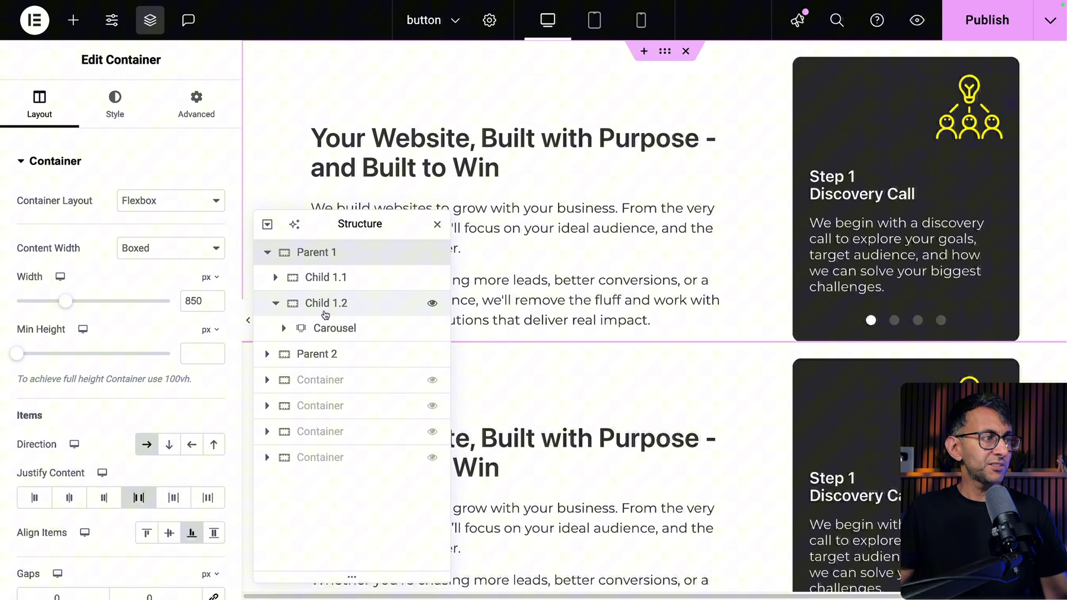
{"action": "left_click", "coordinate": [328, 328]}
{"action": "scroll", "coordinate": [150, 396], "scroll_direction": "down", "scroll_amount": 2}
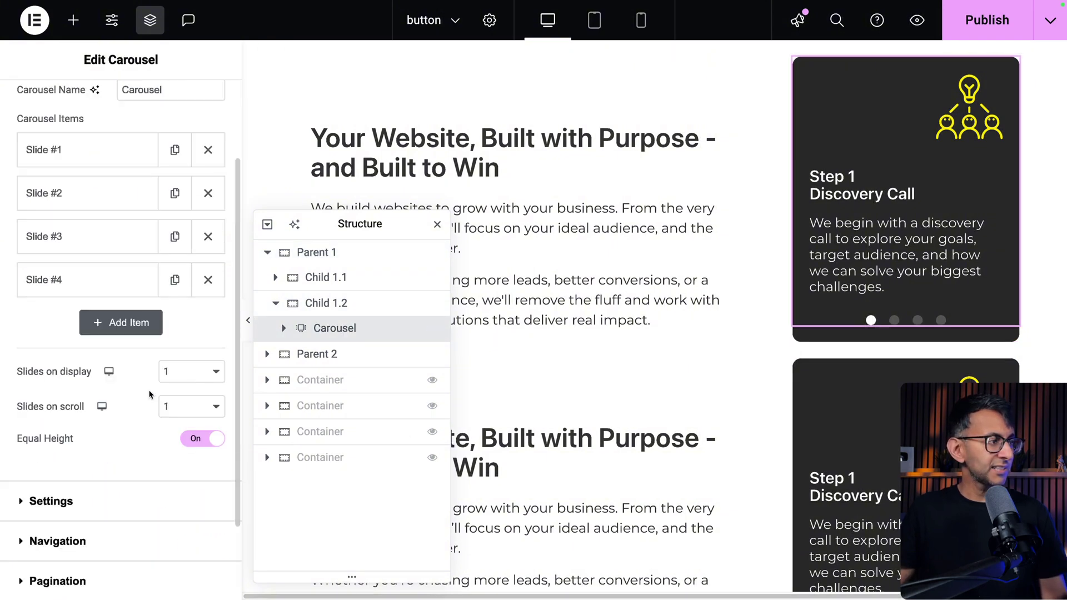
{"action": "scroll", "coordinate": [149, 395], "scroll_direction": "down", "scroll_amount": 2}
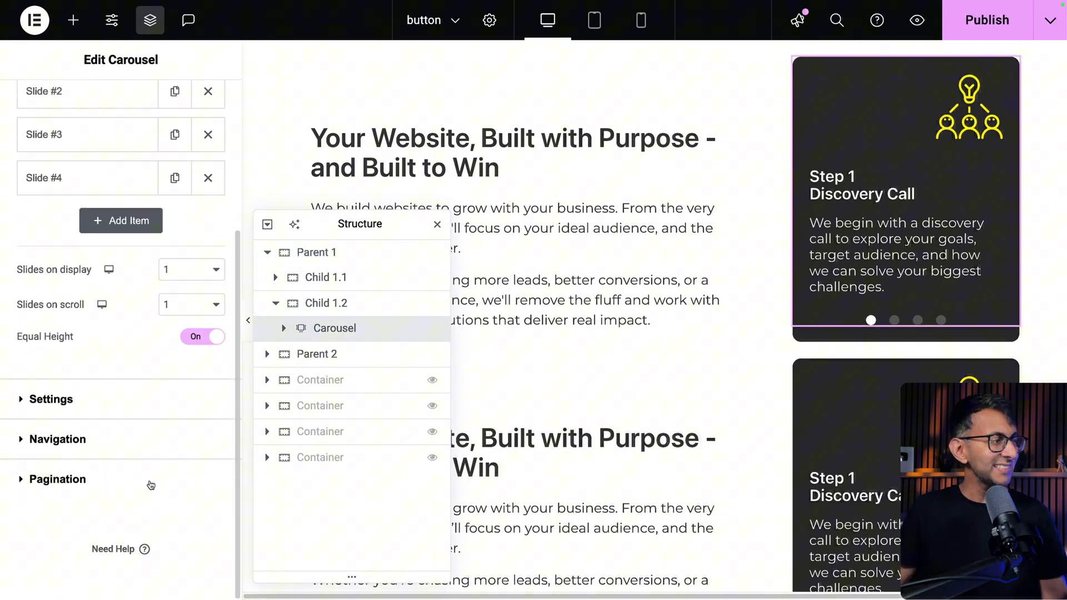
{"action": "left_click", "coordinate": [151, 481]}
{"action": "left_click", "coordinate": [116, 106]}
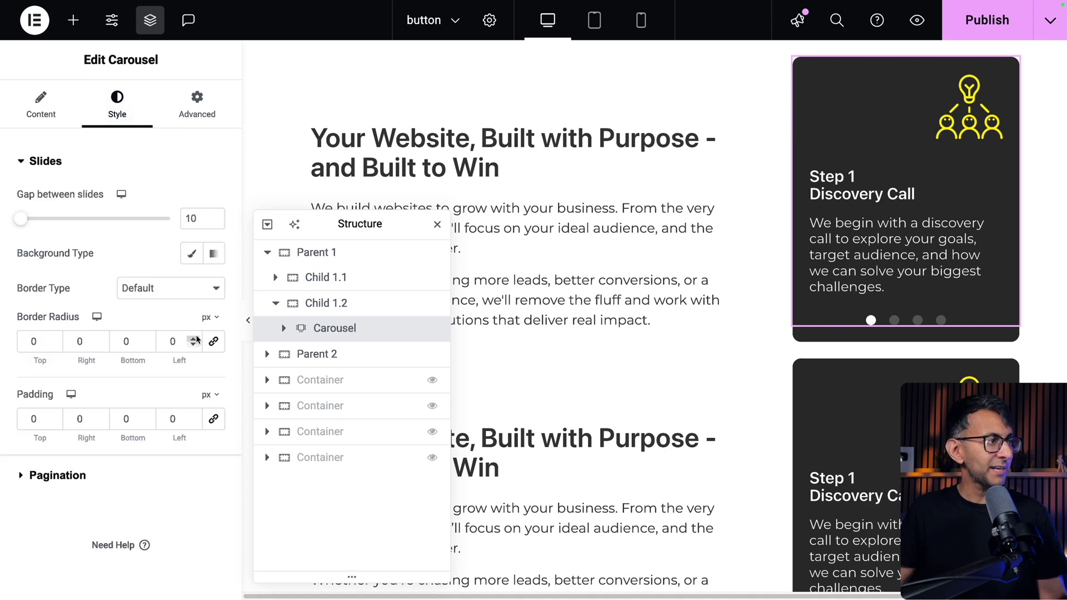
{"action": "left_click", "coordinate": [140, 479]}
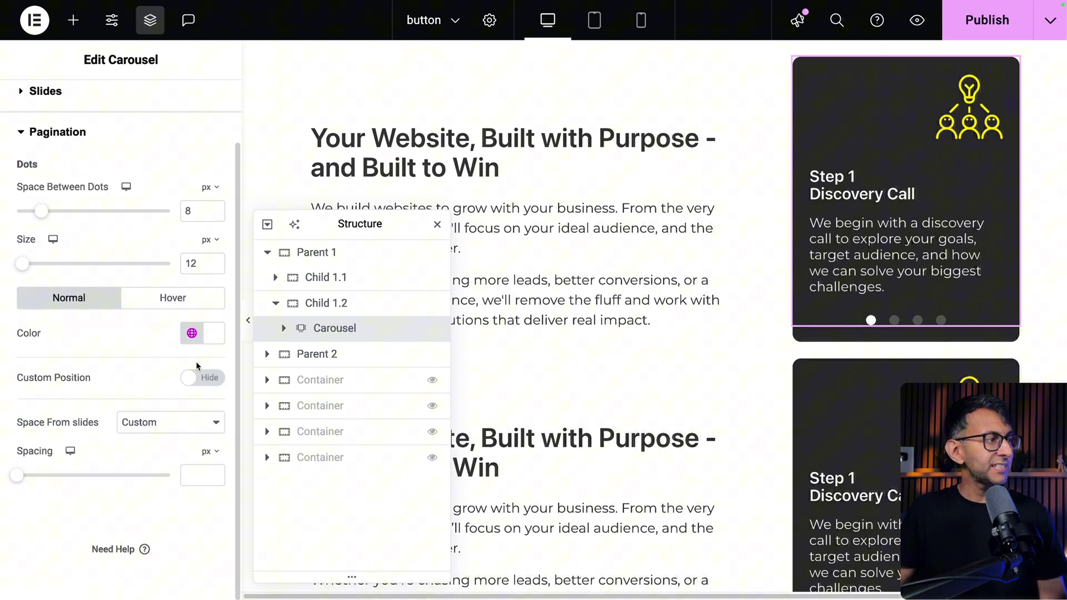
- Select Slide #1's card container and scroll to its still-empty Background style options
{"action": "scroll", "coordinate": [639, 389], "scroll_direction": "down", "scroll_amount": 3}
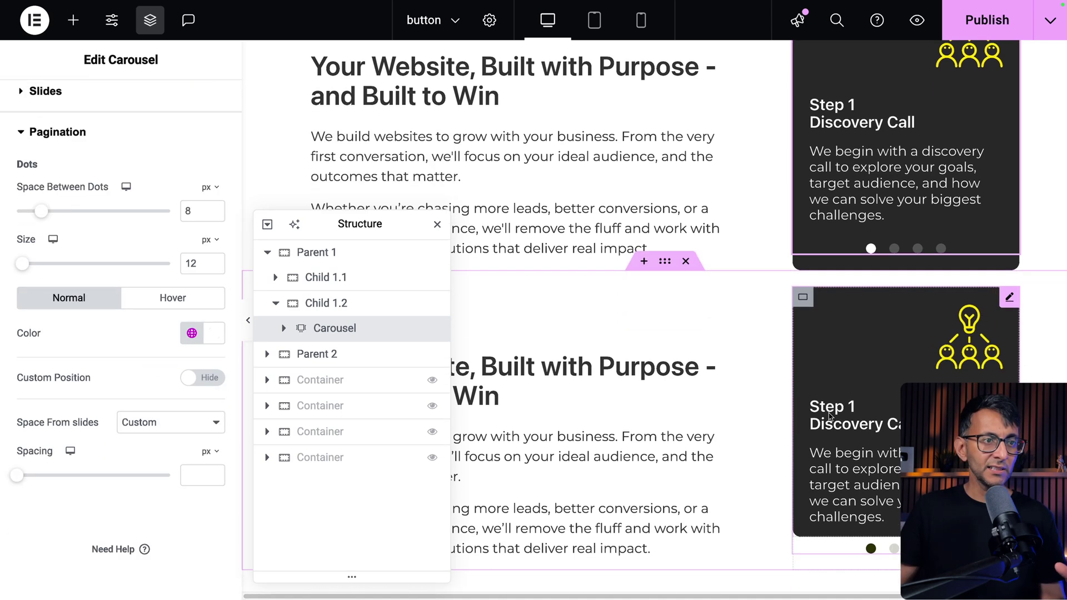
{"action": "left_click", "coordinate": [906, 167]}
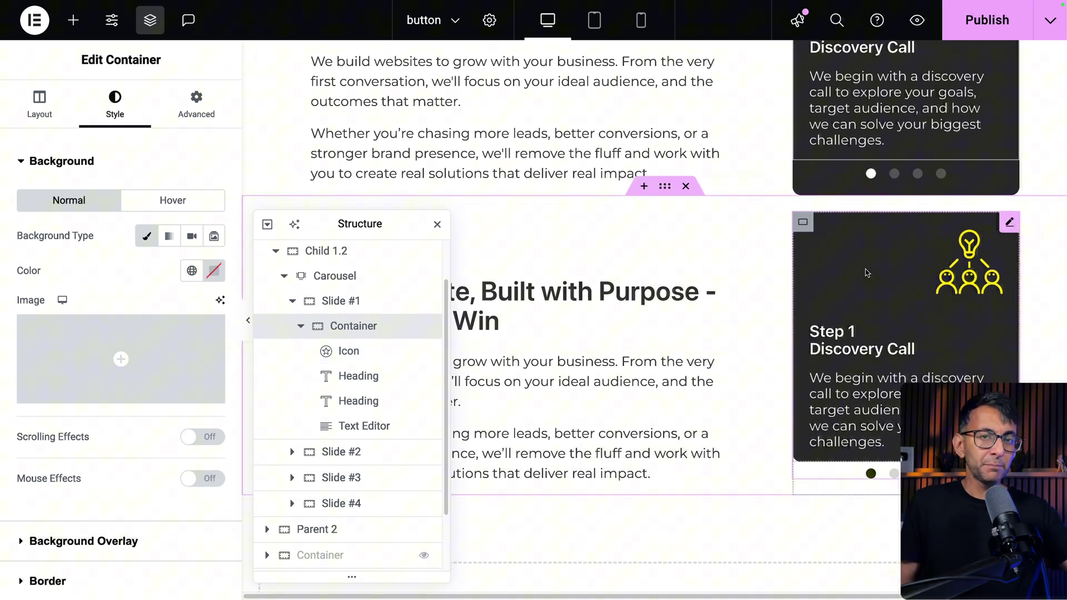
{"action": "scroll", "coordinate": [869, 273], "scroll_direction": "down", "scroll_amount": 1}
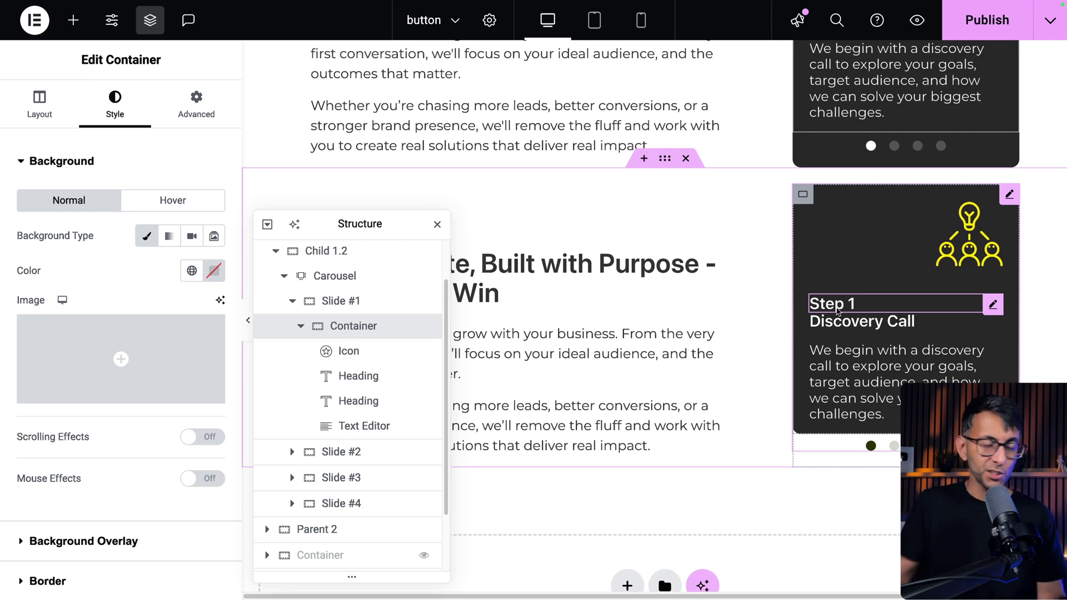
{"action": "scroll", "coordinate": [884, 169], "scroll_direction": "down", "scroll_amount": 2}
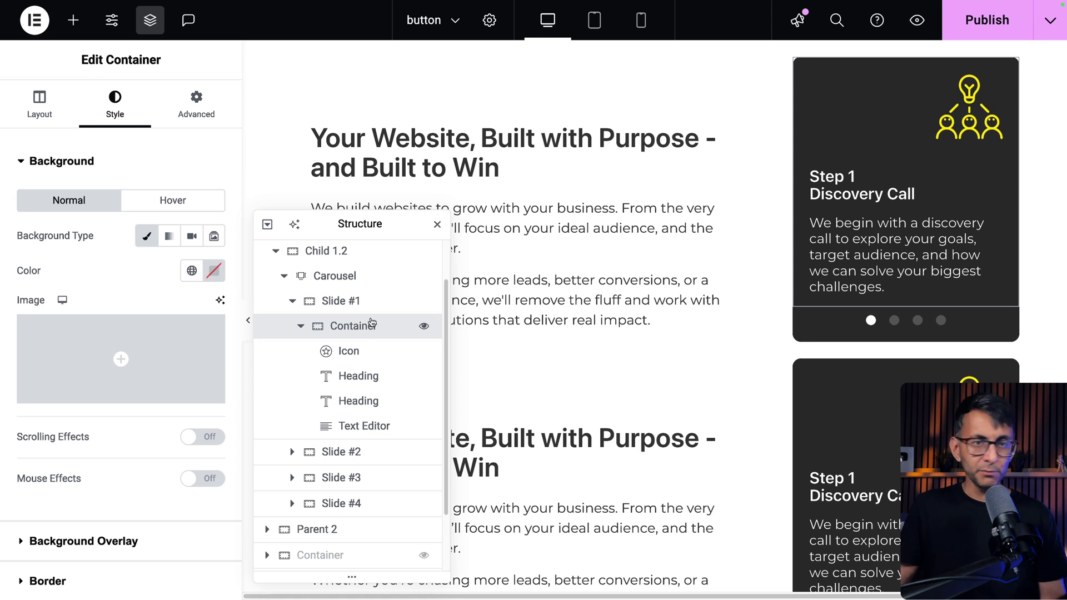
- Check the Carousel's Style and Advanced tabs, then show Child 1.2's Style with its #292929 background
{"action": "left_click", "coordinate": [341, 302]}
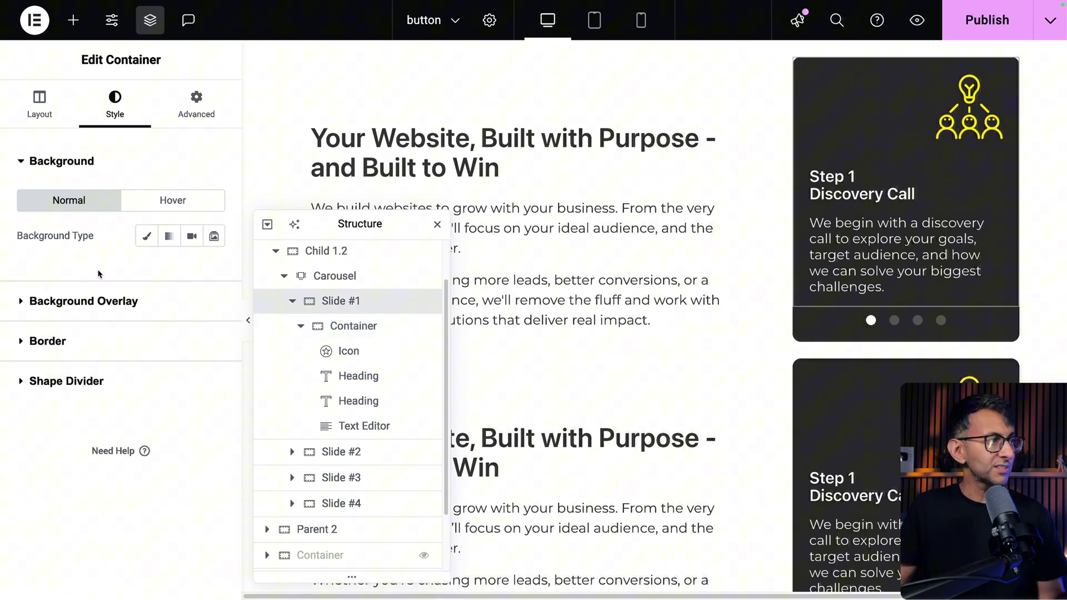
{"action": "left_click", "coordinate": [337, 277]}
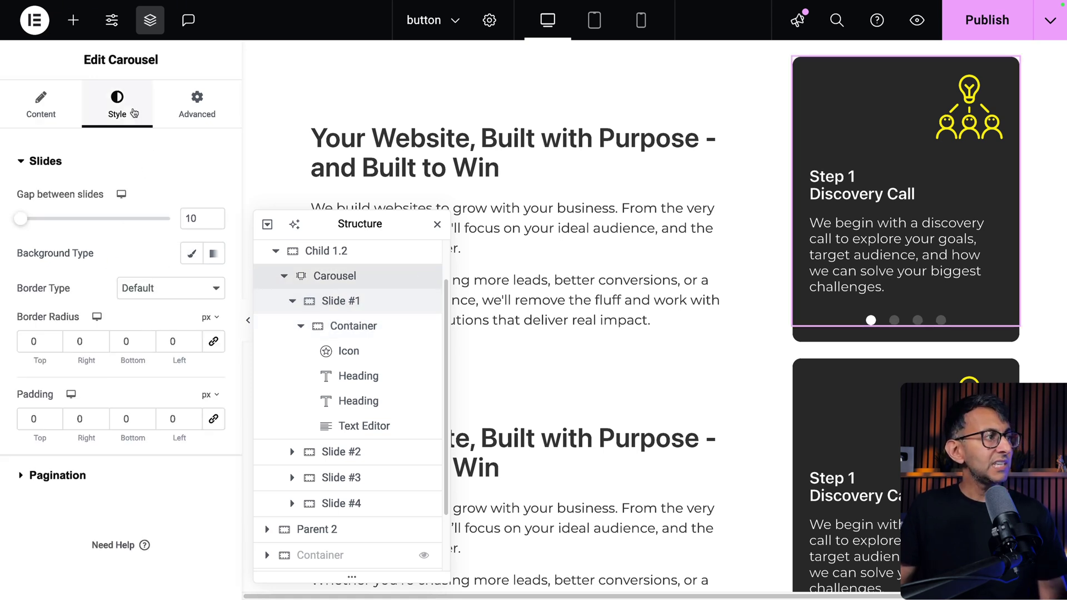
{"action": "left_click", "coordinate": [203, 112]}
{"action": "left_click", "coordinate": [120, 108]}
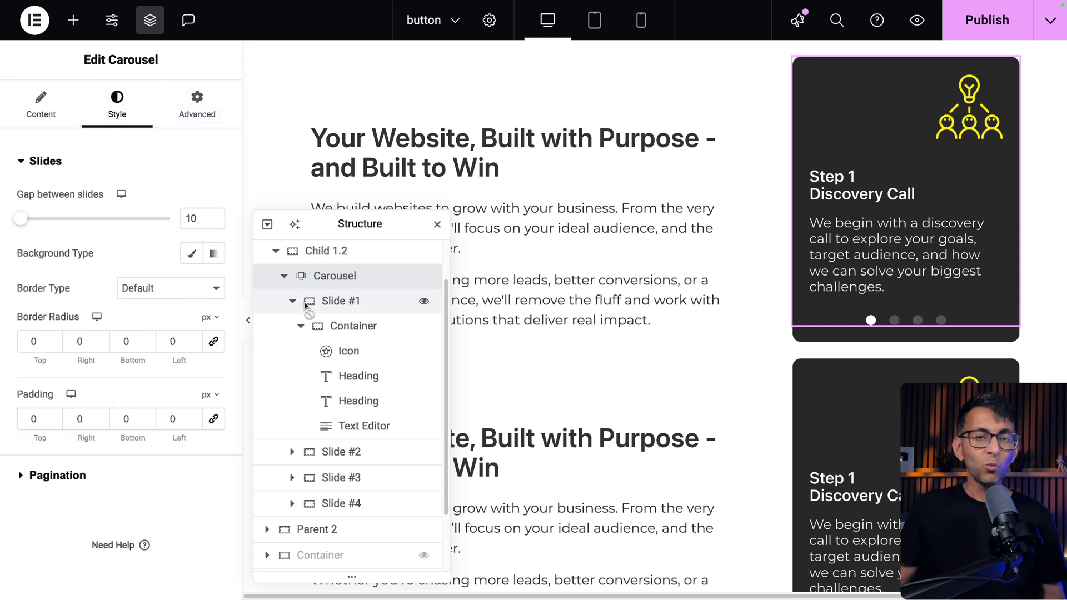
{"action": "left_click", "coordinate": [307, 265]}
{"action": "scroll", "coordinate": [307, 265], "scroll_direction": "up", "scroll_amount": 2}
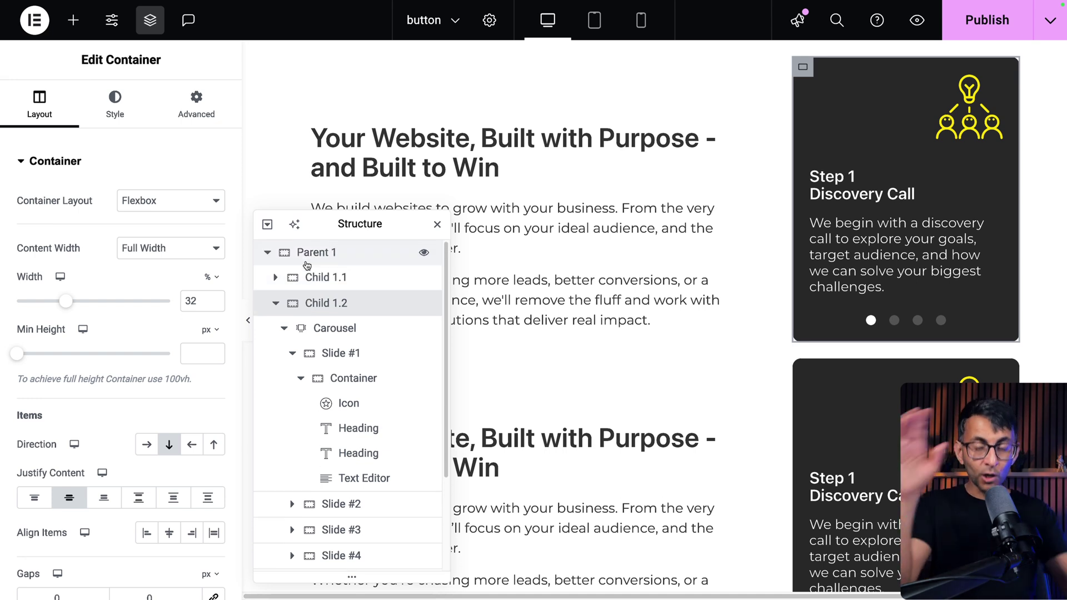
{"action": "left_click", "coordinate": [117, 107]}
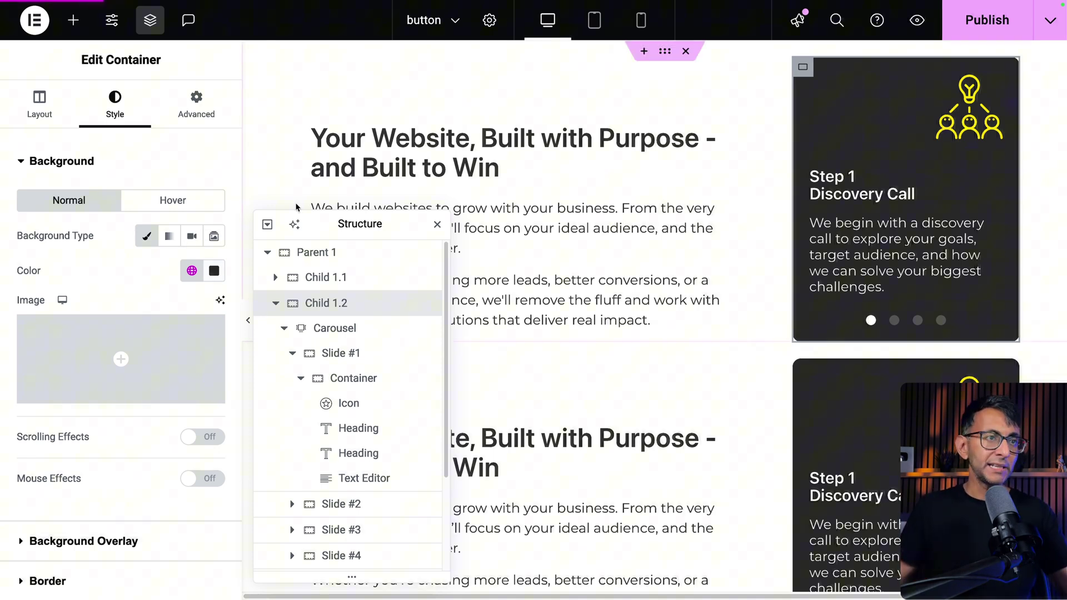
{"action": "key", "text": "ctrl+Tab"}
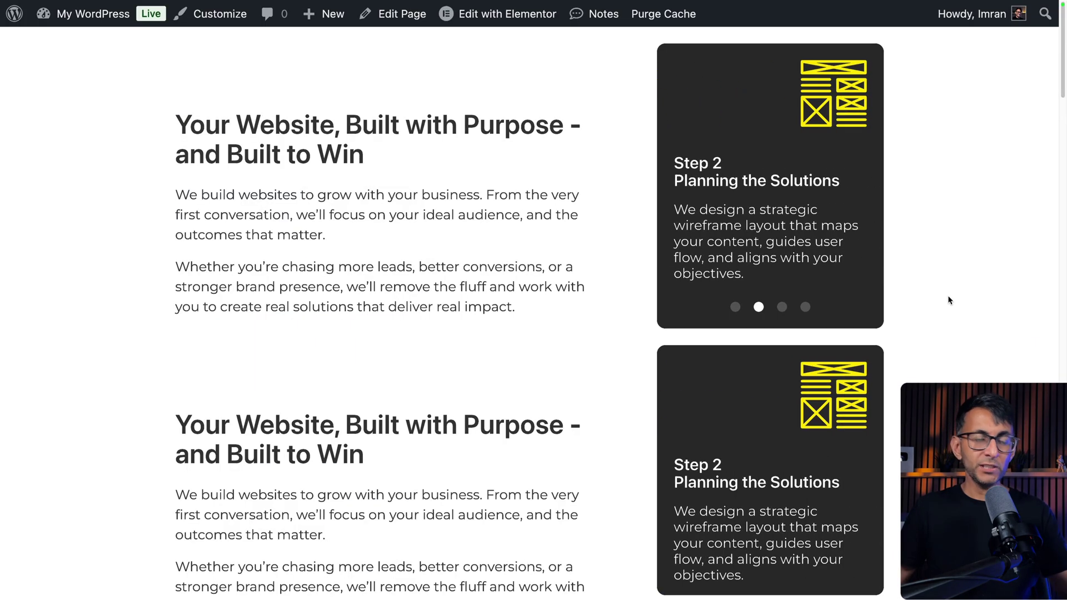